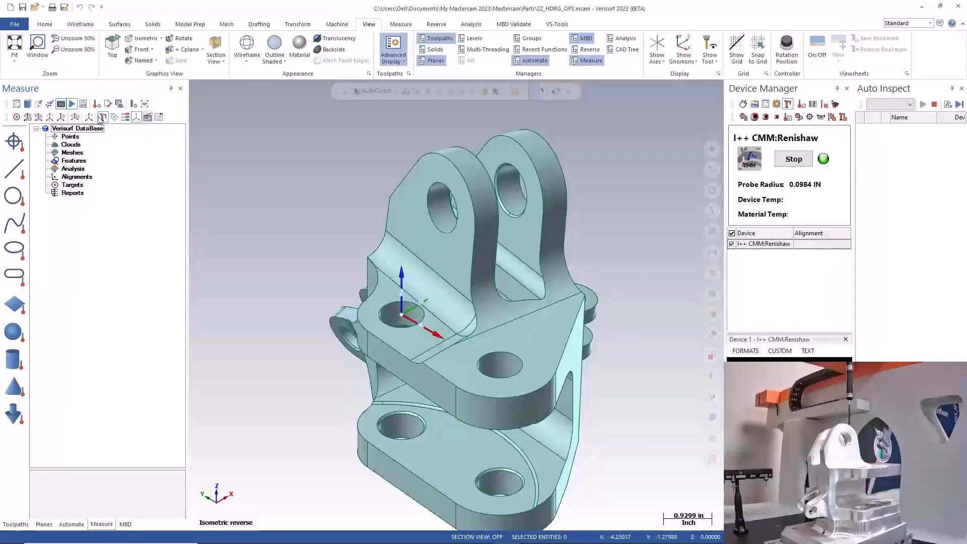
Create six targets, three on the upper faces, two on the side face and one at the origin hole, and start the automatic alignment
{"action": "left_click", "coordinate": [17, 116]}
{"action": "left_click", "coordinate": [369, 310]}
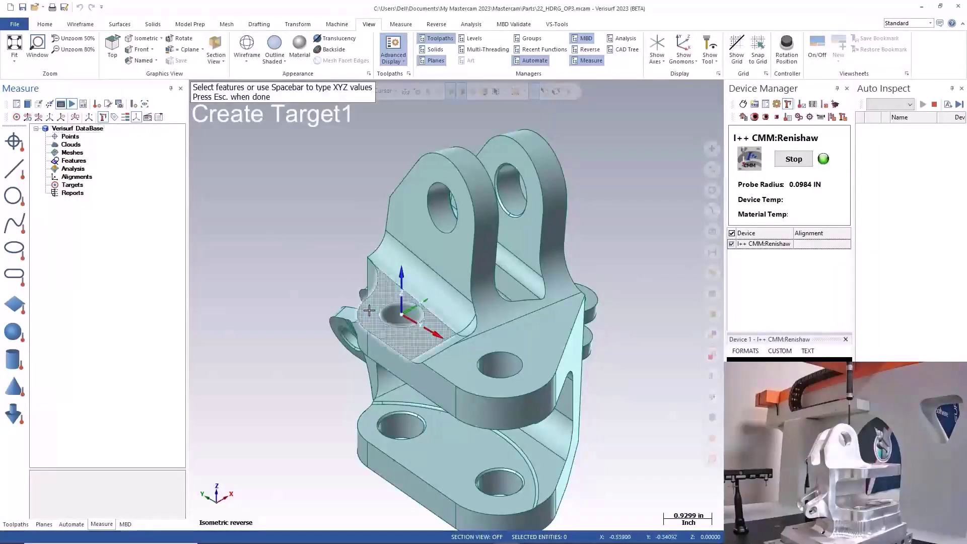
{"action": "left_click", "coordinate": [553, 315]}
{"action": "left_click", "coordinate": [456, 374]}
{"action": "left_click", "coordinate": [442, 394]}
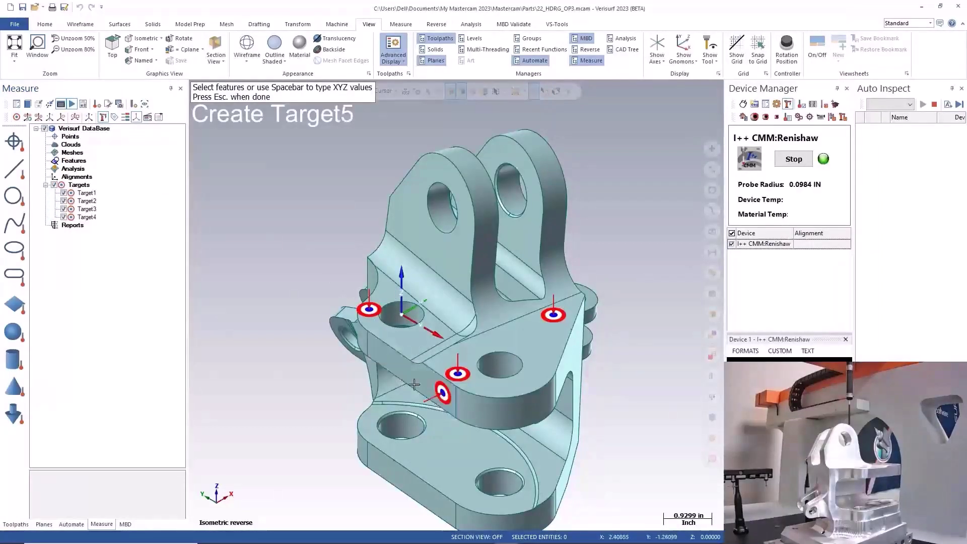
{"action": "left_click", "coordinate": [377, 354]}
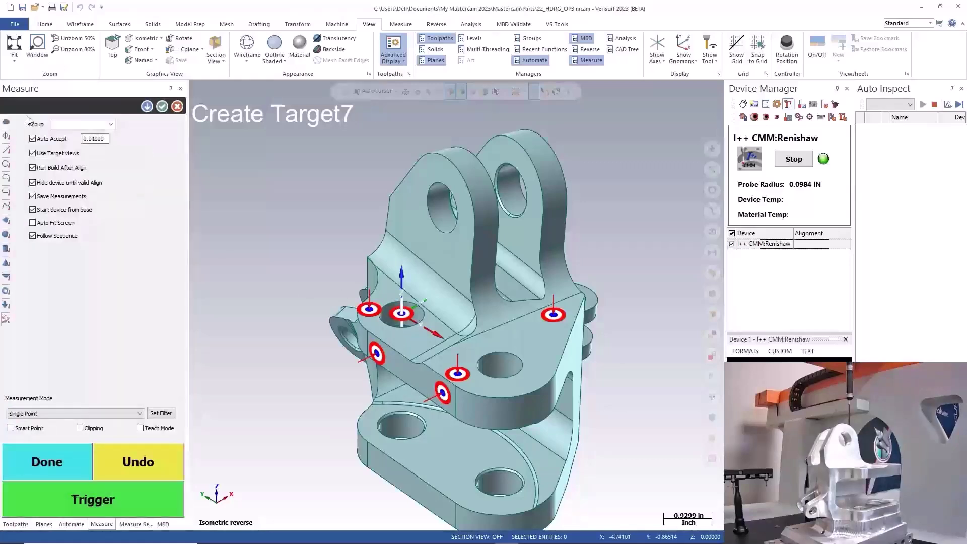
{"action": "left_click", "coordinate": [28, 118]}
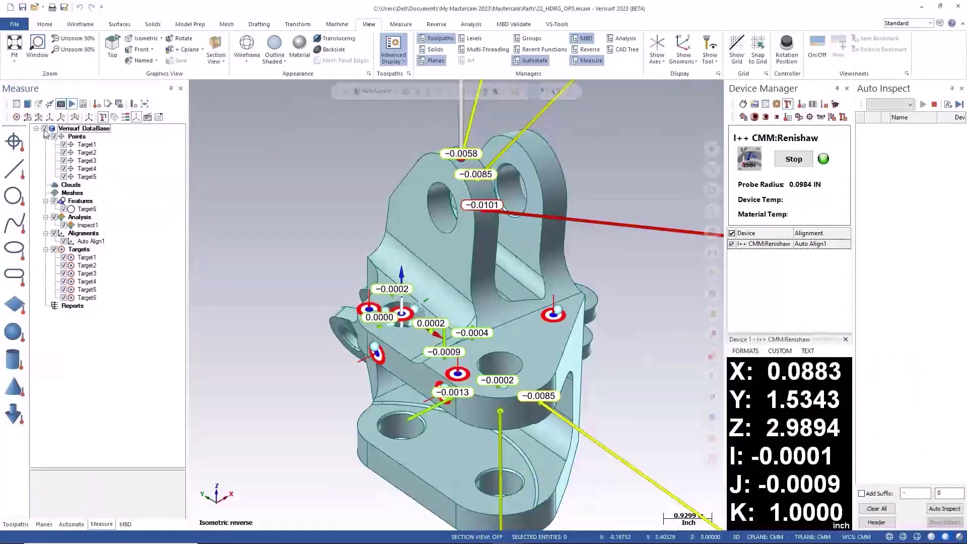
Hide the measured database items and define the probe for Probe1 in Plan1 of the Automate manager
{"action": "left_click", "coordinate": [44, 129]}
{"action": "left_click", "coordinate": [71, 524]}
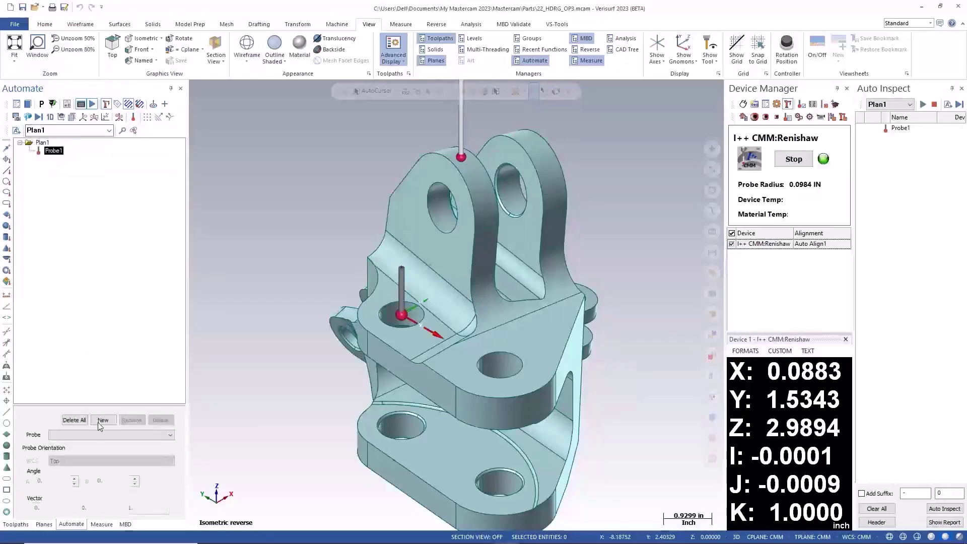
{"action": "left_click", "coordinate": [100, 420]}
{"action": "left_click", "coordinate": [100, 435]}
{"action": "left_click", "coordinate": [99, 444]}
{"action": "left_click", "coordinate": [112, 321]}
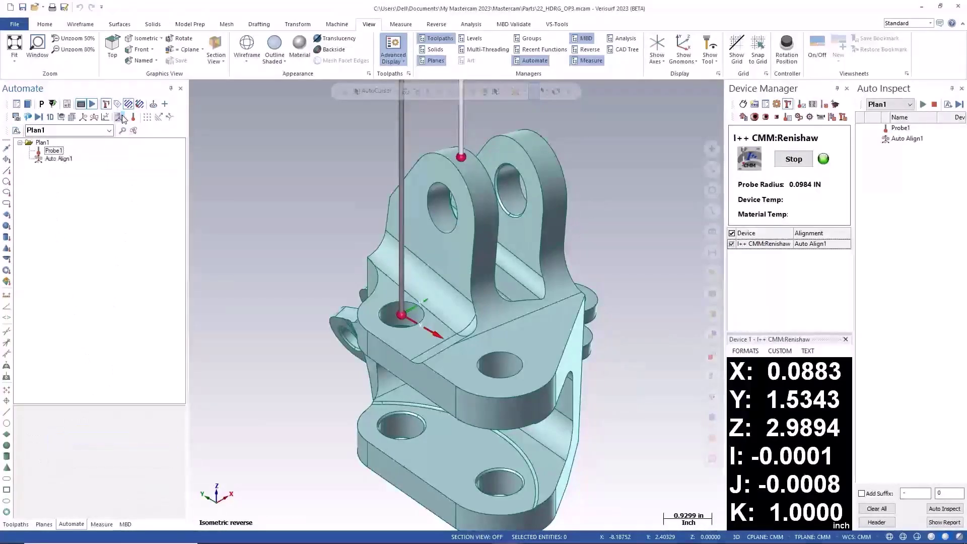
Add one target to Auto Align1 on the upper face beside the origin hole
{"action": "right_click", "coordinate": [70, 165]}
{"action": "left_click", "coordinate": [100, 203]}
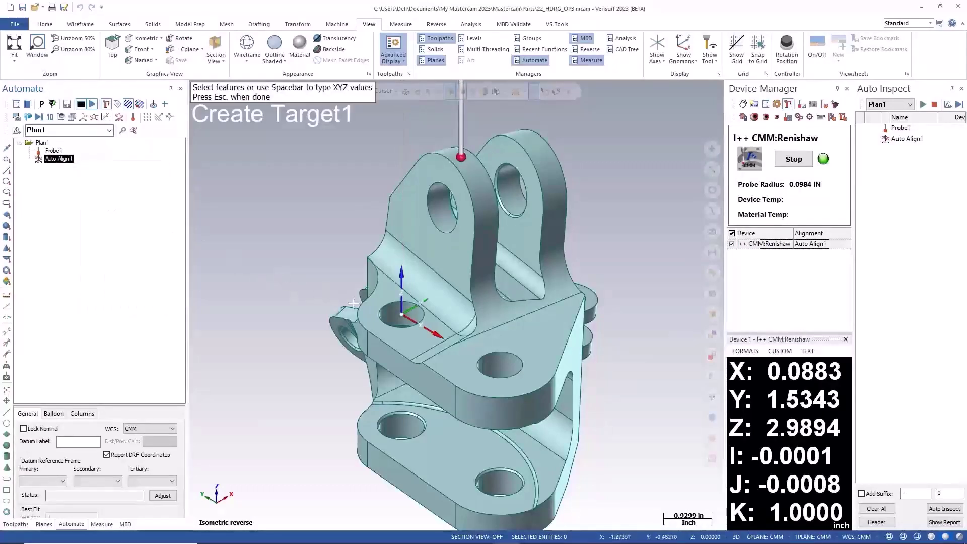
{"action": "left_click", "coordinate": [368, 310]}
{"action": "key", "text": "Escape"}
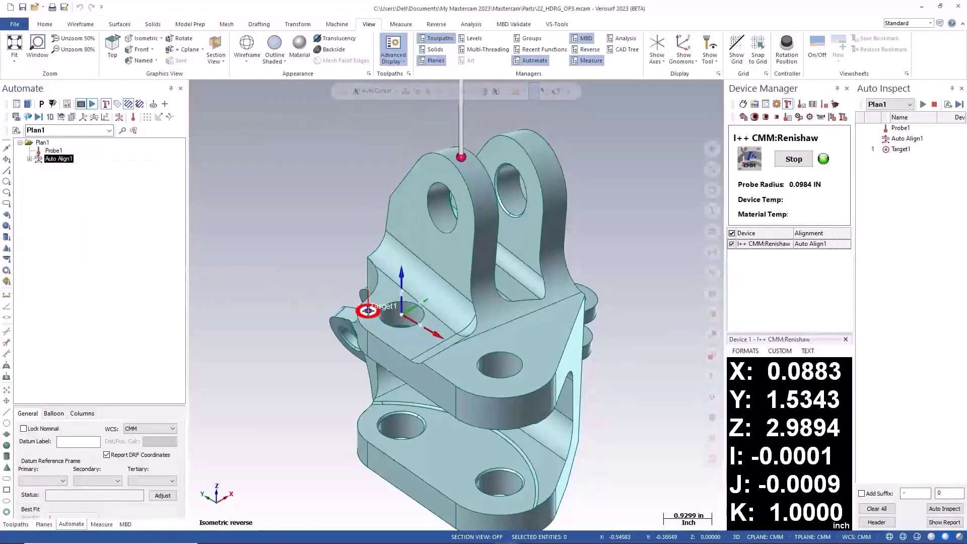
Set the Automate mode to Automated in the Verisurf preferences
{"action": "left_click", "coordinate": [16, 104]}
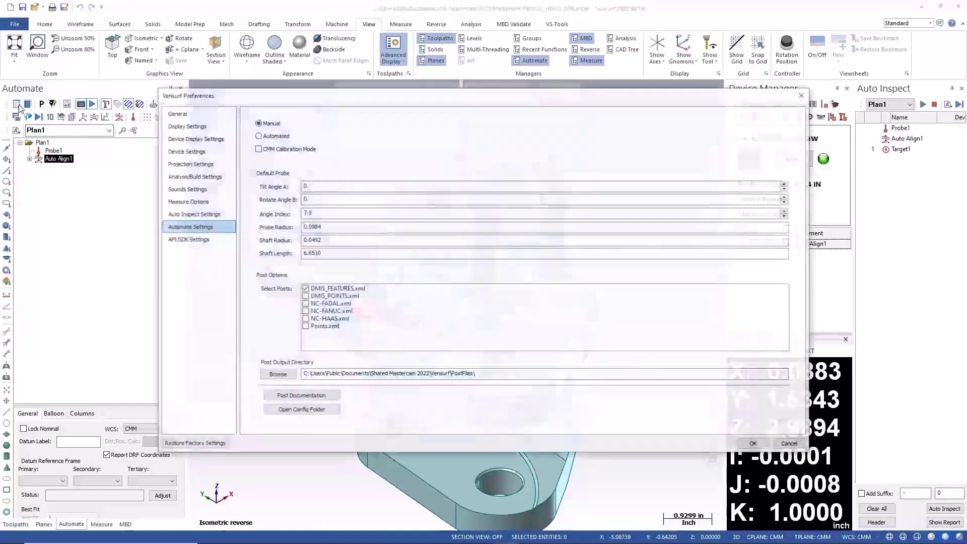
{"action": "left_click", "coordinate": [261, 135]}
{"action": "left_click", "coordinate": [753, 443]}
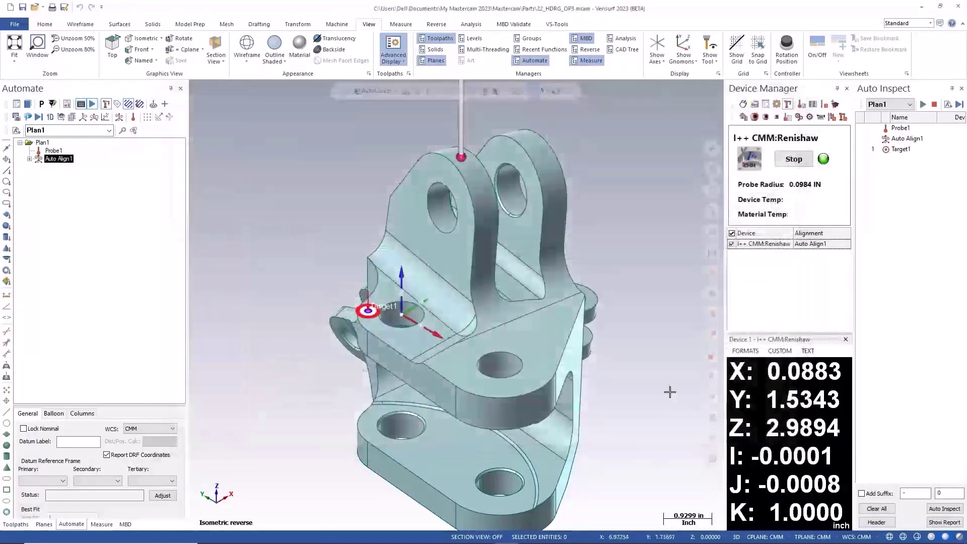
Add six targets to Auto Align2 on the upper faces, side face and origin hole, and run Plan1 on the CMM
{"action": "right_click", "coordinate": [73, 170]}
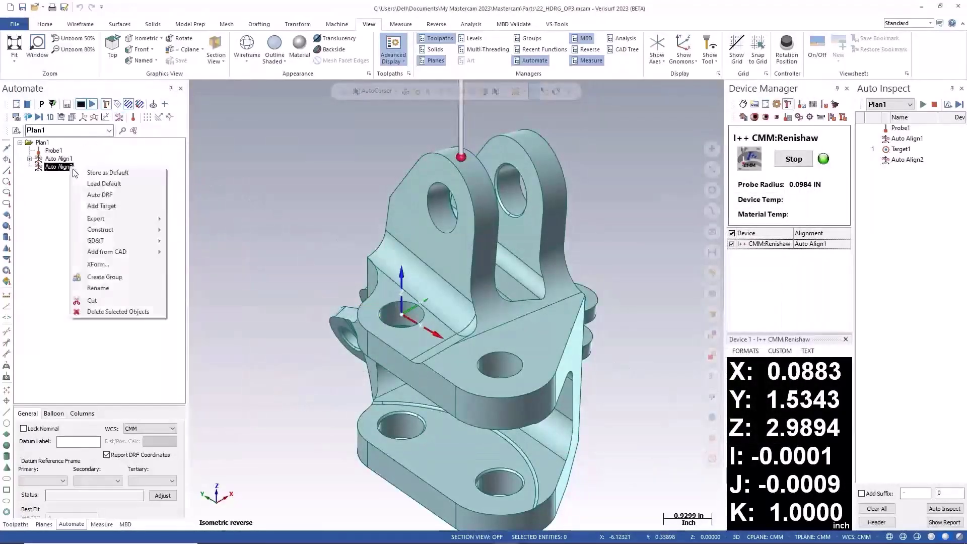
{"action": "left_click", "coordinate": [101, 205]}
{"action": "left_click", "coordinate": [367, 314]}
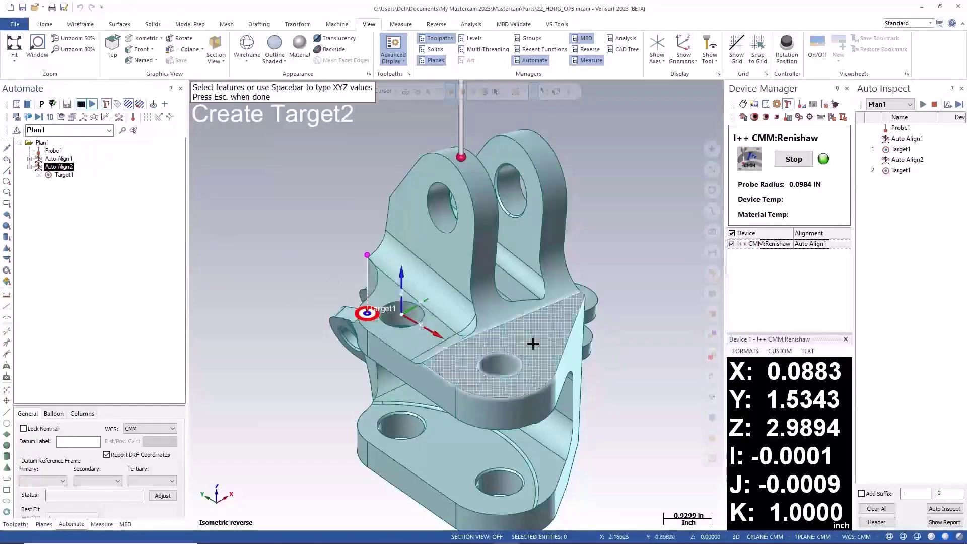
{"action": "left_click", "coordinate": [557, 340]}
{"action": "left_click", "coordinate": [465, 372]}
{"action": "left_click", "coordinate": [445, 391]}
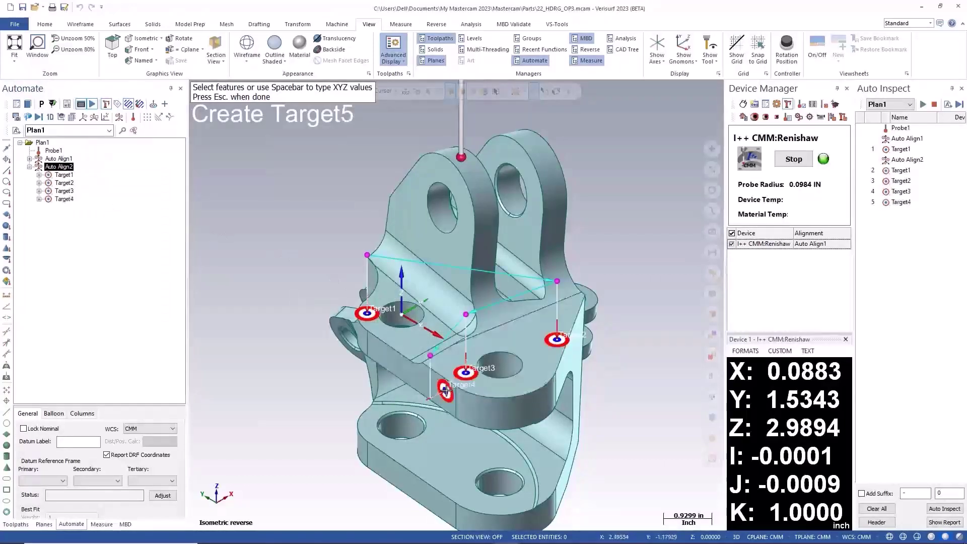
{"action": "left_click", "coordinate": [376, 348]}
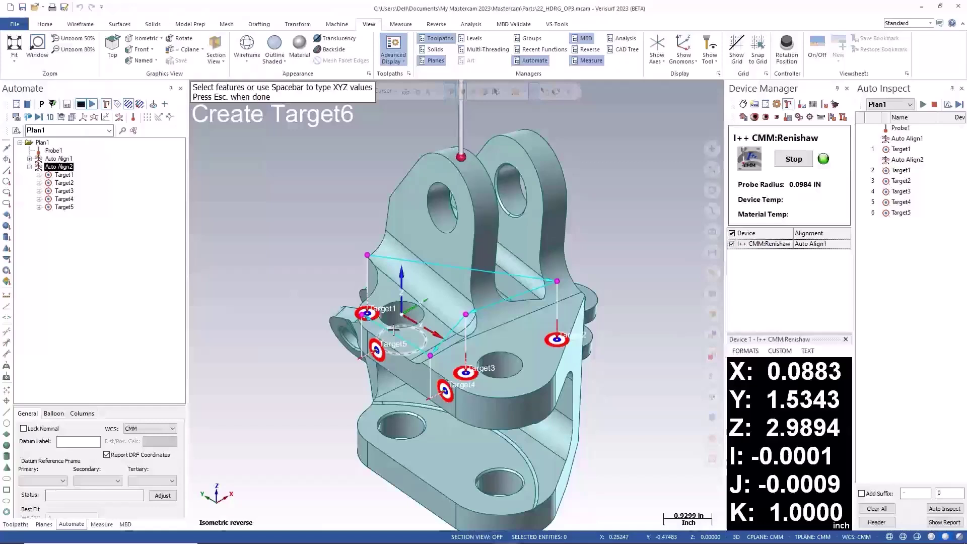
{"action": "left_click", "coordinate": [419, 316]}
{"action": "key", "text": "Escape"}
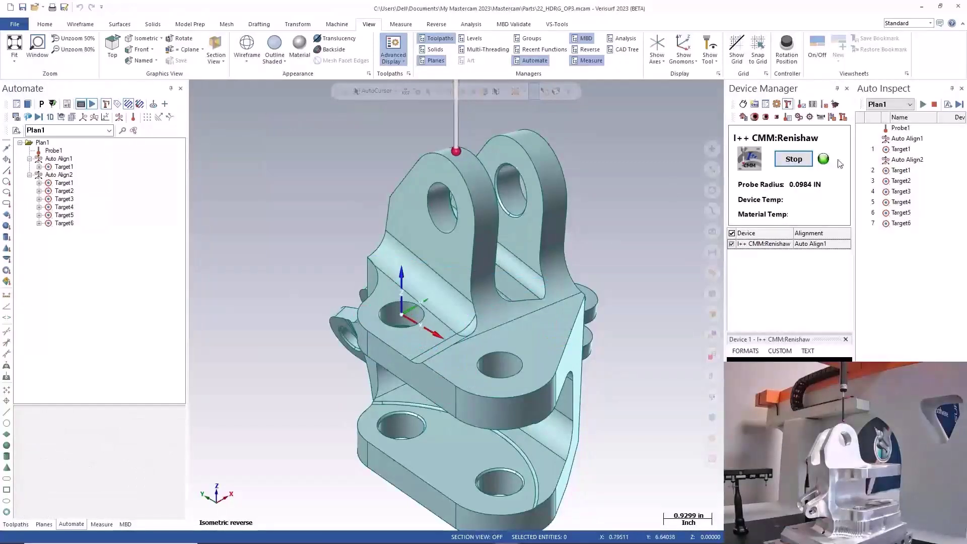
{"action": "left_click", "coordinate": [922, 104]}
{"action": "key", "text": "Return"}
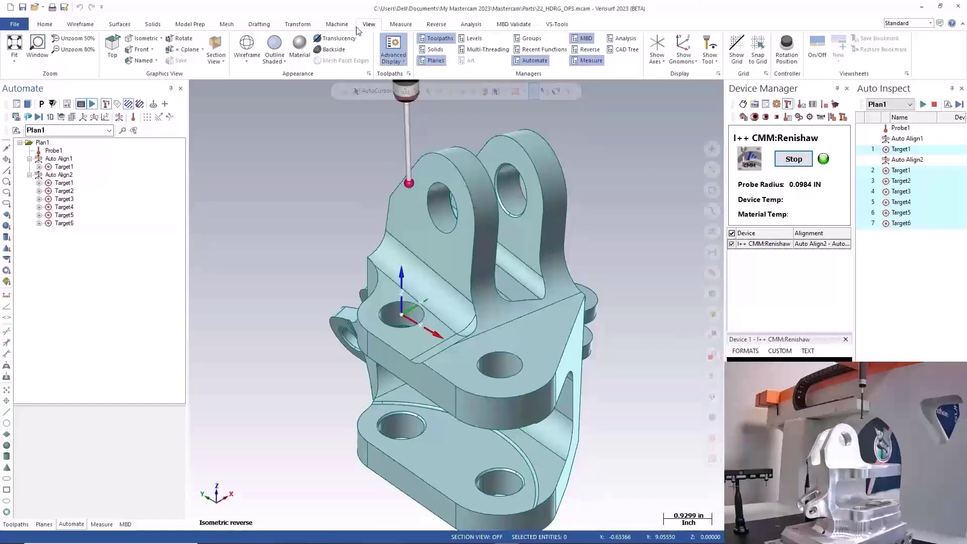
Add cylinder inspections with 10-point paths for the front lug hole and the two holes in the upper faces
{"action": "left_click", "coordinate": [169, 104]}
{"action": "left_click", "coordinate": [442, 215]}
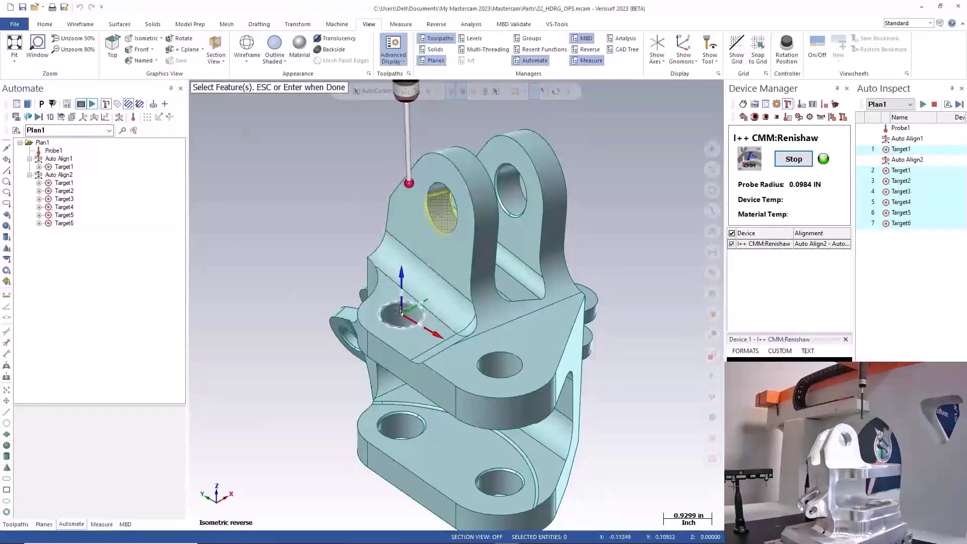
{"action": "key", "text": "Return"}
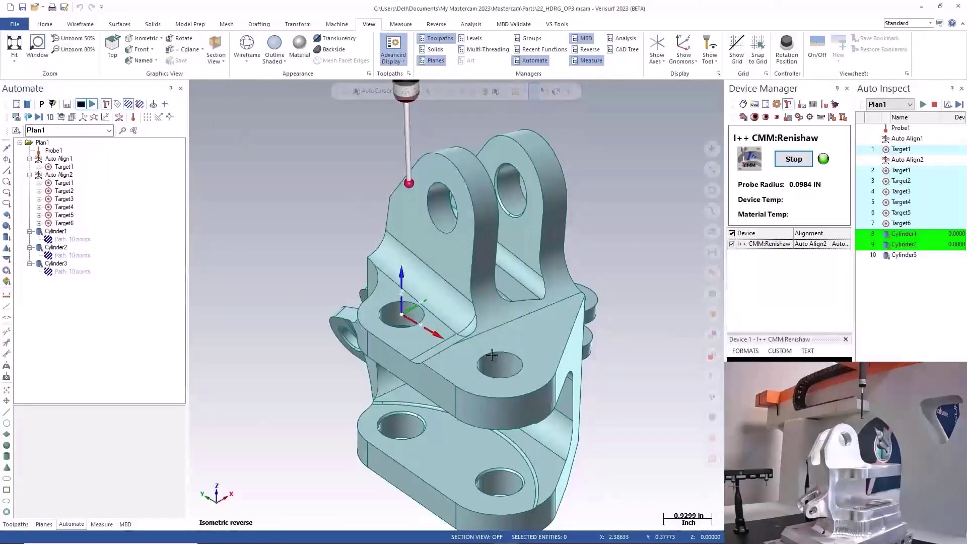
Arrange the balloons of Cylinder1, Cylinder2 and Cylinder3 clear of the part and add a screenshot to the plan
{"action": "left_click", "coordinate": [55, 264], "text": "shift"}
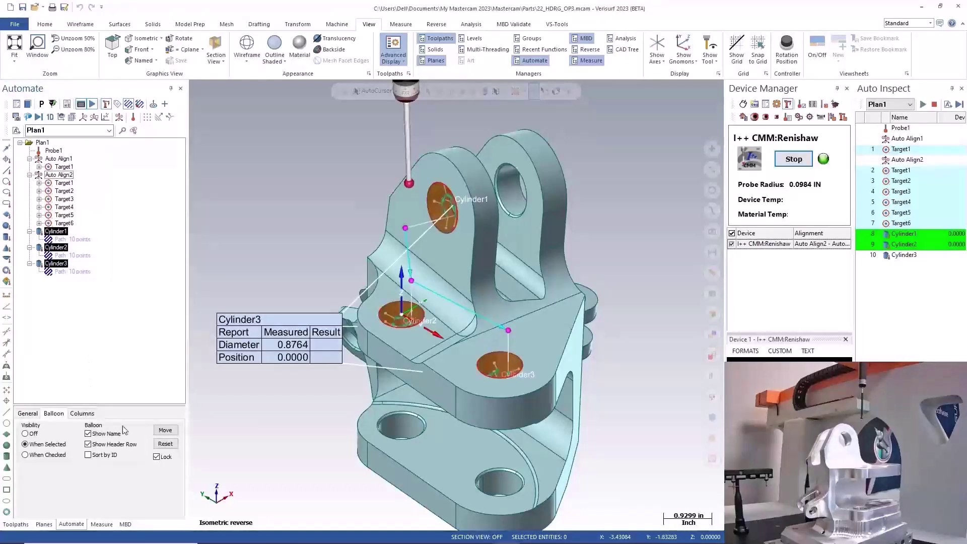
{"action": "left_click", "coordinate": [165, 429]}
{"action": "left_click_drag", "start_coordinate": [254, 345], "coordinate": [264, 388]}
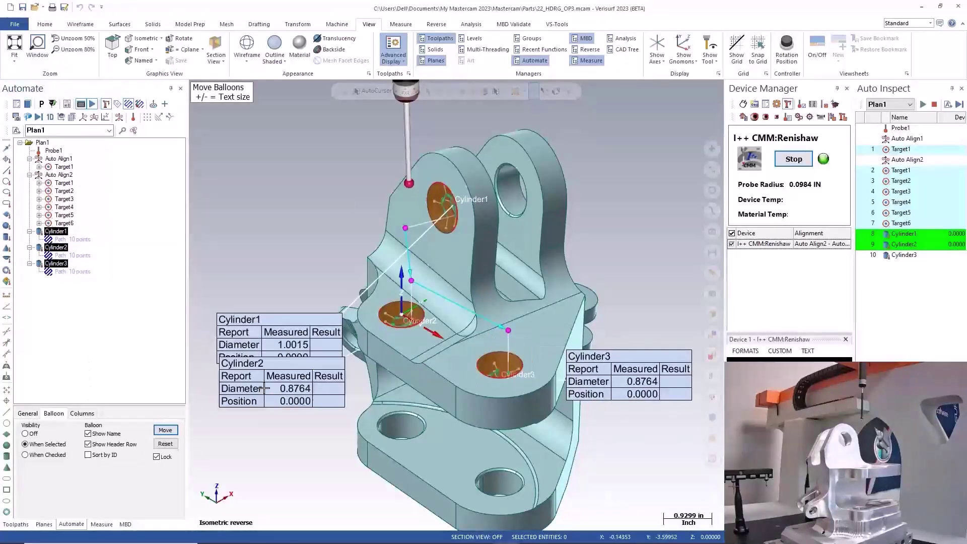
{"action": "left_click_drag", "start_coordinate": [272, 320], "coordinate": [268, 175]}
{"action": "left_click_drag", "start_coordinate": [279, 362], "coordinate": [277, 315]}
{"action": "left_click", "coordinate": [16, 117]}
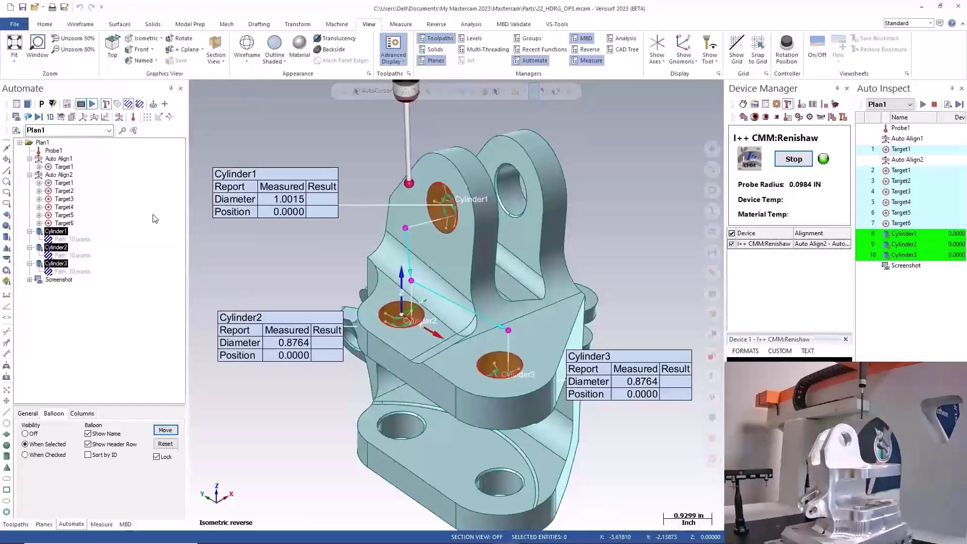
{"action": "middle_click_drag", "start_coordinate": [474, 347], "coordinate": [491, 385]}
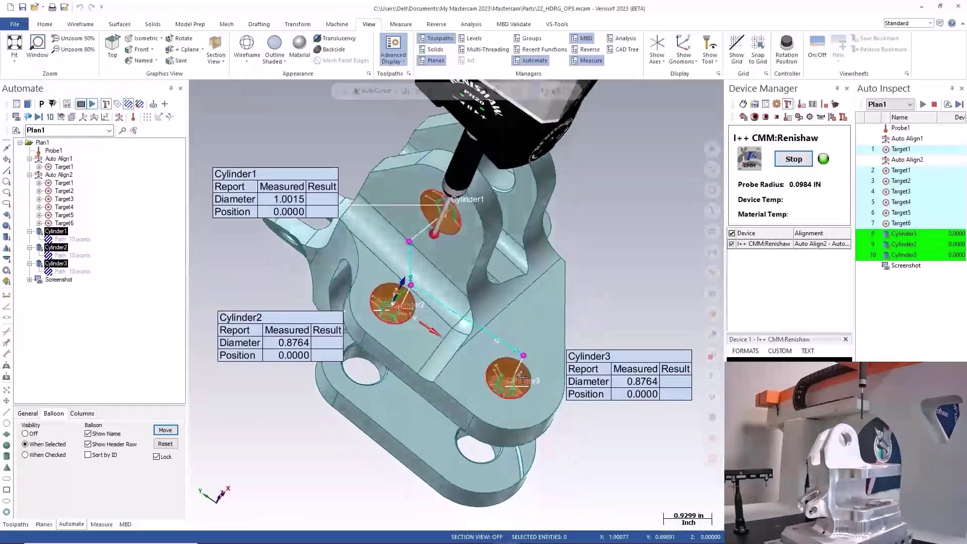
{"action": "scroll", "coordinate": [472, 331], "scroll_direction": "up", "scroll_amount": 1}
{"action": "middle_click_drag", "start_coordinate": [468, 321], "coordinate": [497, 280]}
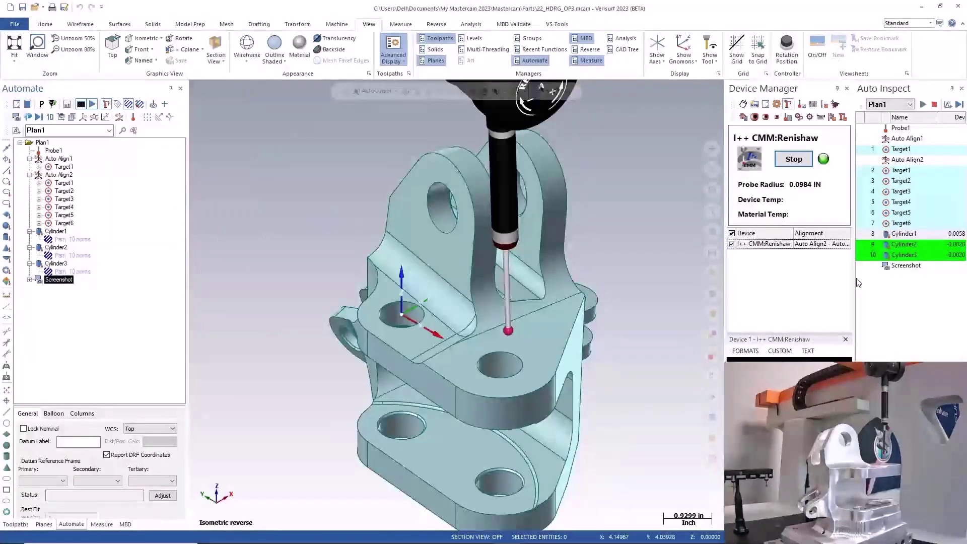
Create a 15-point surface inspection path on the front lug face by chaining its outer edge
{"action": "left_click", "coordinate": [434, 254]}
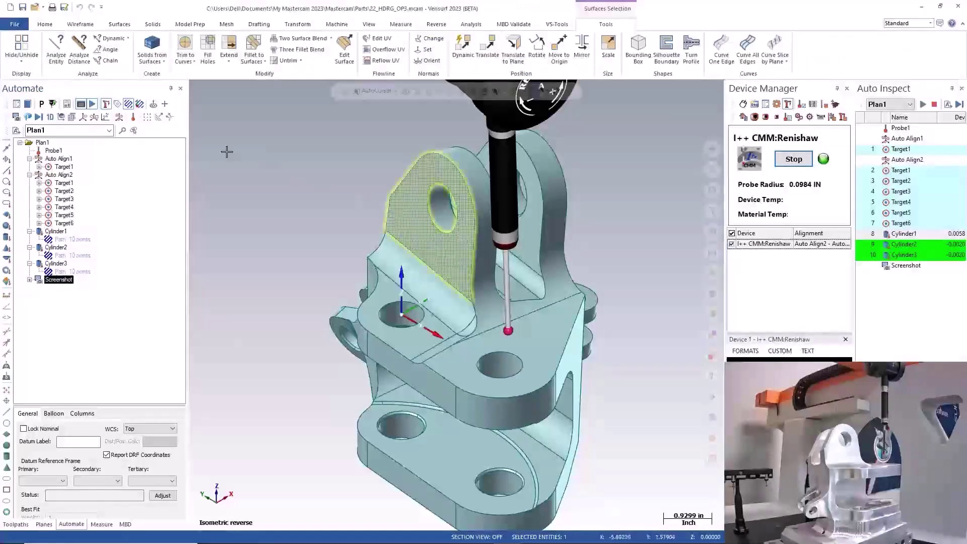
{"action": "left_click", "coordinate": [170, 117]}
{"action": "left_click", "coordinate": [469, 284]}
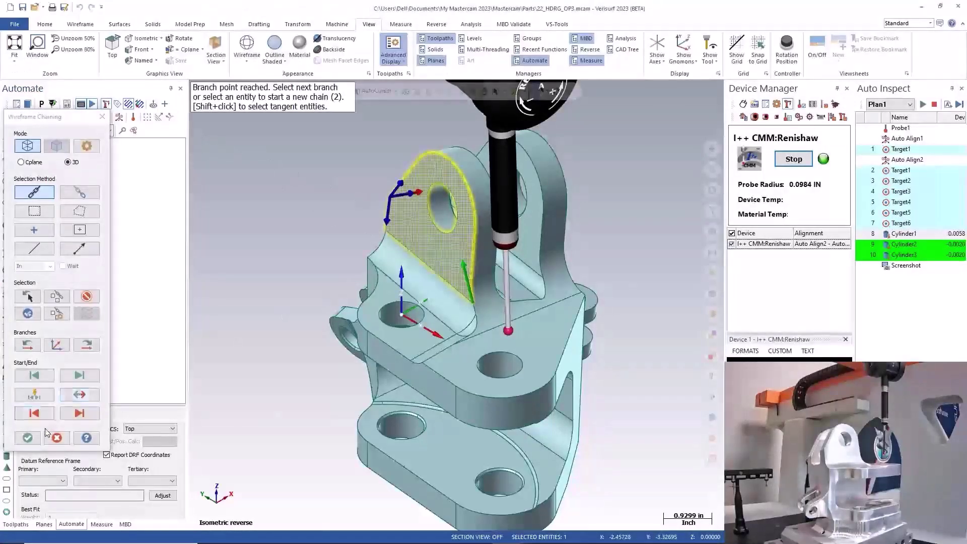
{"action": "left_click", "coordinate": [28, 437]}
Construct a plane from Surf1 and report its flatness with a 0.0100 tolerance
{"action": "left_click", "coordinate": [64, 291]}
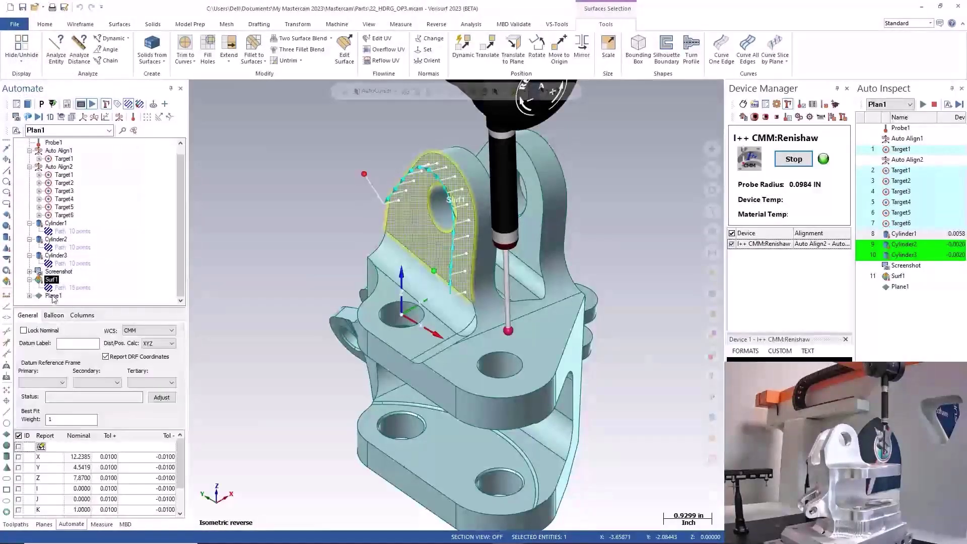
{"action": "left_click", "coordinate": [54, 297]}
{"action": "scroll", "coordinate": [172, 492], "scroll_direction": "down", "scroll_amount": 5}
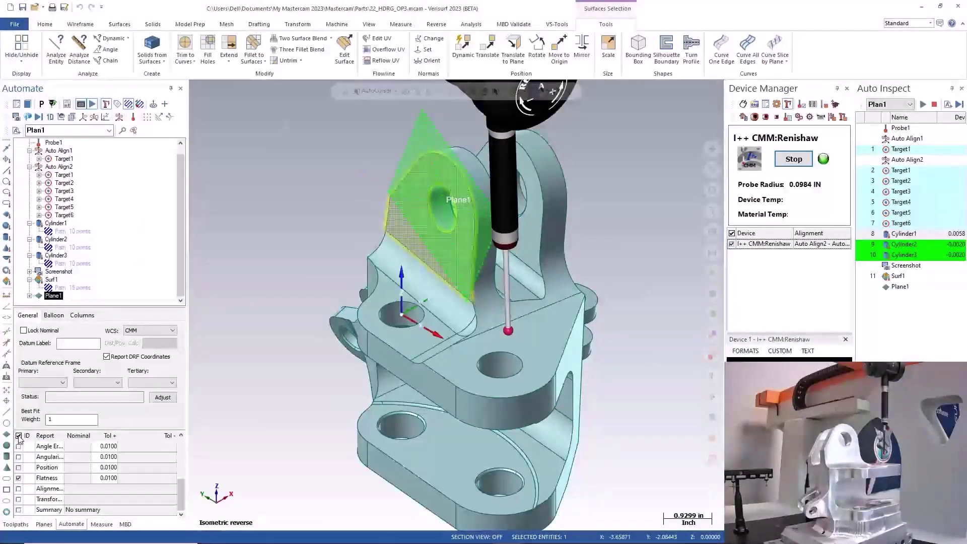
{"action": "left_click", "coordinate": [28, 478]}
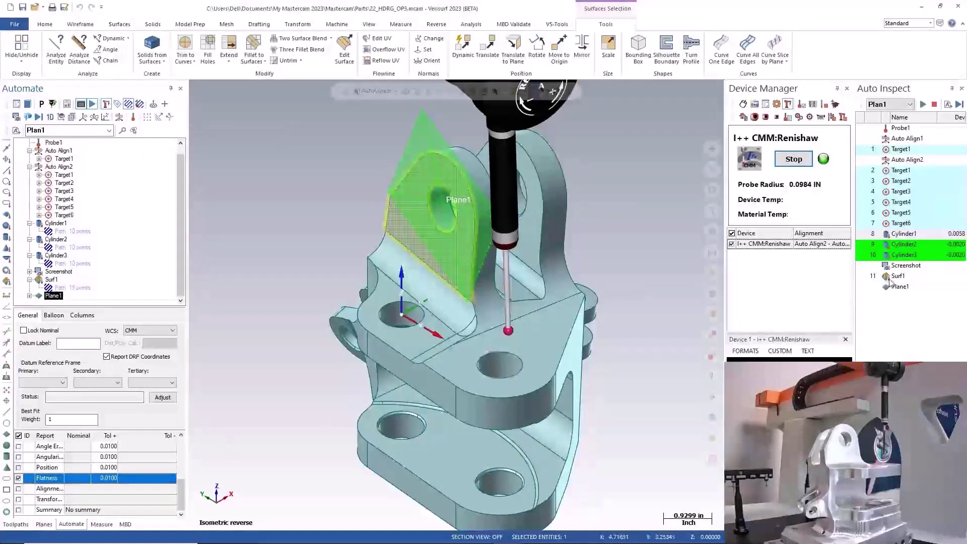
Run the inspection plan on the CMM starting from Surf1 and accept the start of operation
{"action": "right_click", "coordinate": [890, 282]}
{"action": "left_click", "coordinate": [916, 324]}
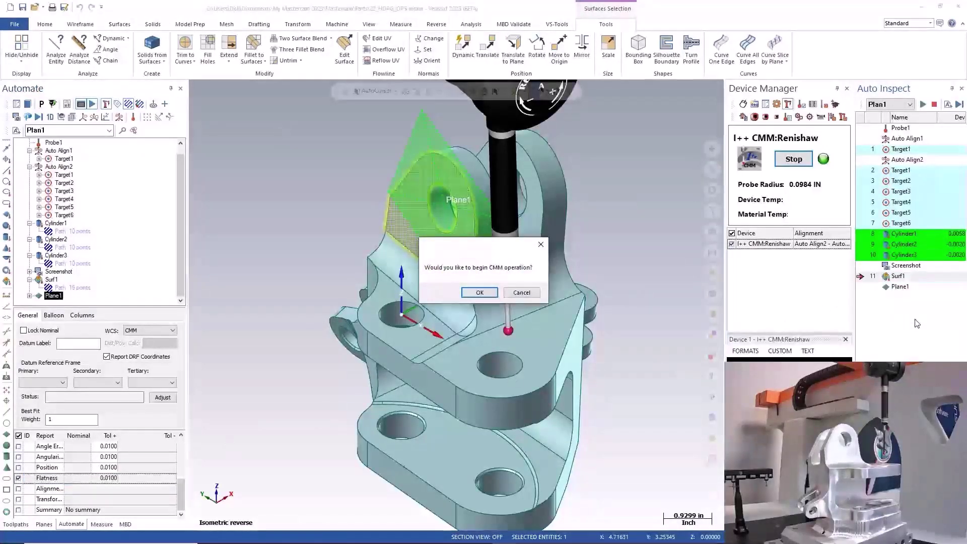
{"action": "key", "text": "Return"}
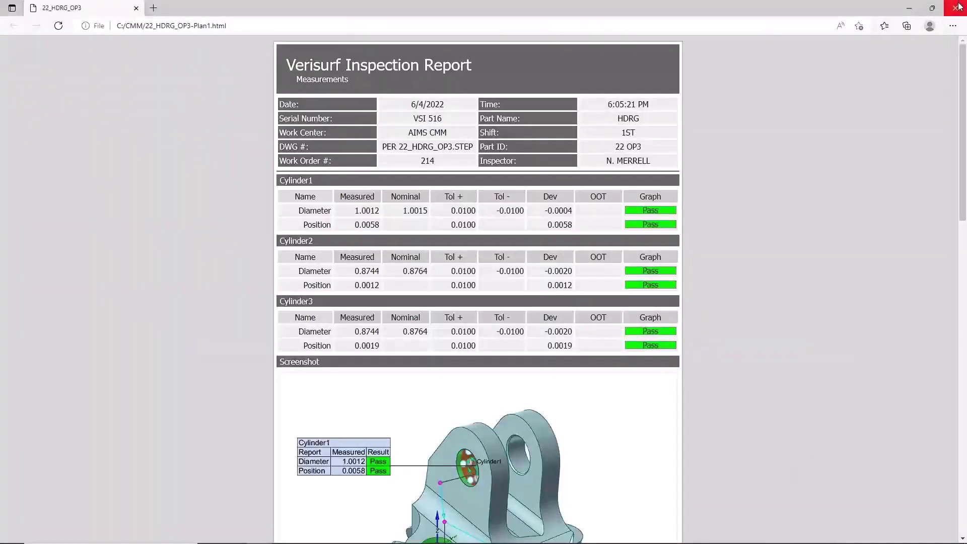
Review and close the first inspection report, adjust the report settings, and generate a new HTML report
{"action": "scroll", "coordinate": [936, 64], "scroll_direction": "down", "scroll_amount": 20}
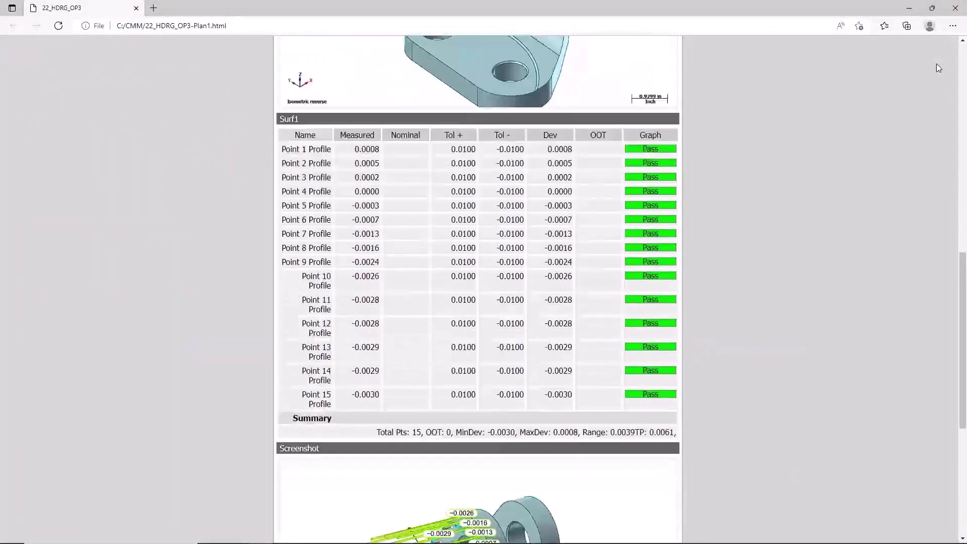
{"action": "left_click", "coordinate": [954, 8]}
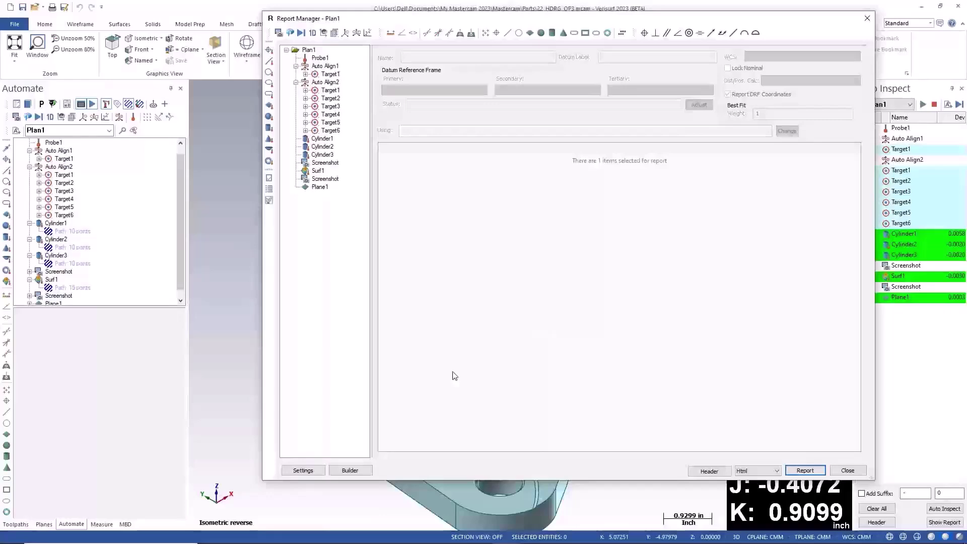
{"action": "left_click", "coordinate": [303, 470]}
{"action": "left_click", "coordinate": [706, 410]}
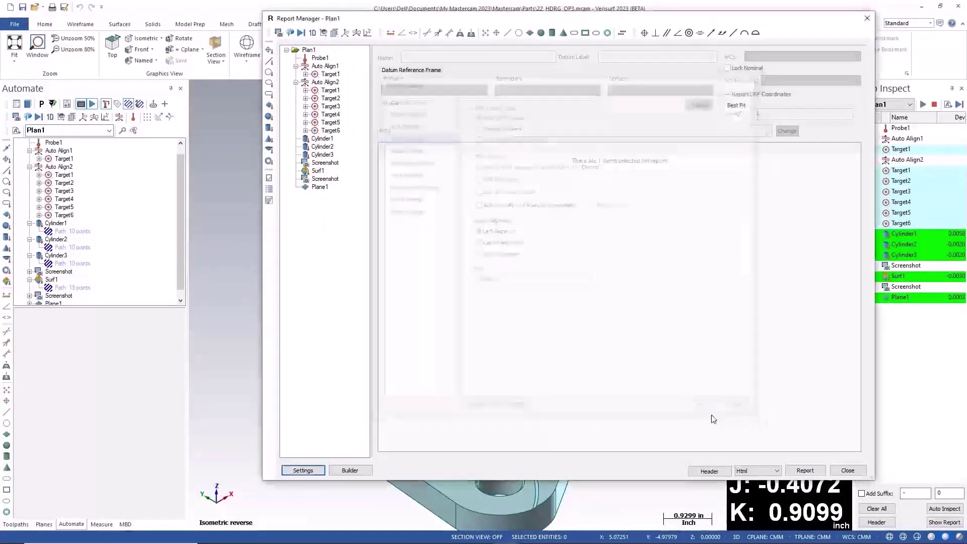
{"action": "left_click", "coordinate": [805, 469]}
Examine the new HTML report's cylinder, surface profile and plane flatness results and its screenshots
{"action": "scroll", "coordinate": [785, 443], "scroll_direction": "down", "scroll_amount": 5}
{"action": "scroll", "coordinate": [781, 435], "scroll_direction": "down", "scroll_amount": 12}
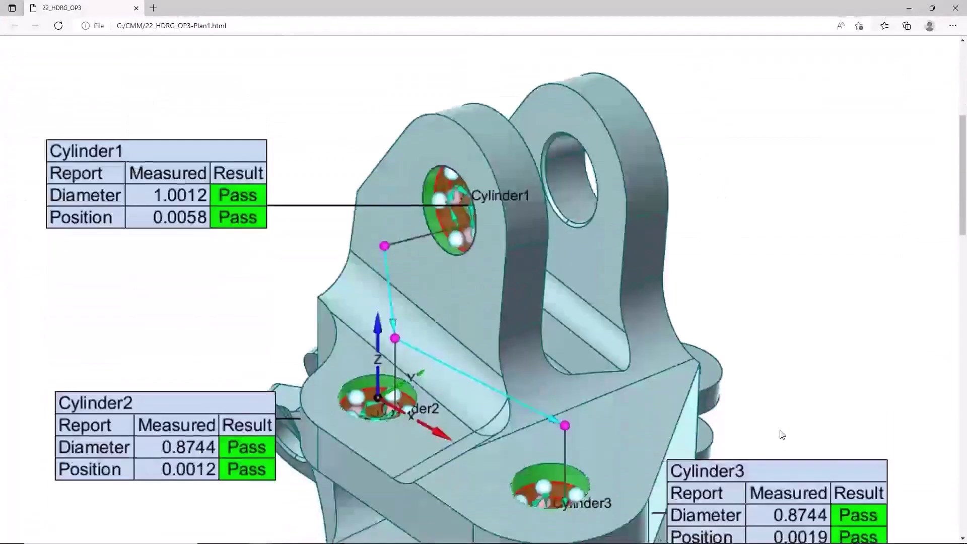
{"action": "scroll", "coordinate": [765, 320], "scroll_direction": "down", "scroll_amount": 15}
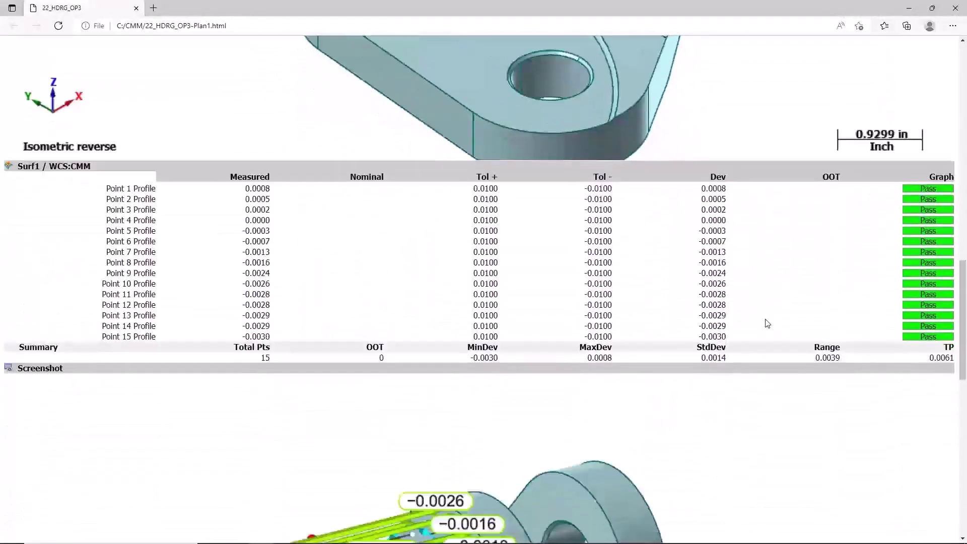
{"action": "scroll", "coordinate": [766, 323], "scroll_direction": "down", "scroll_amount": 1}
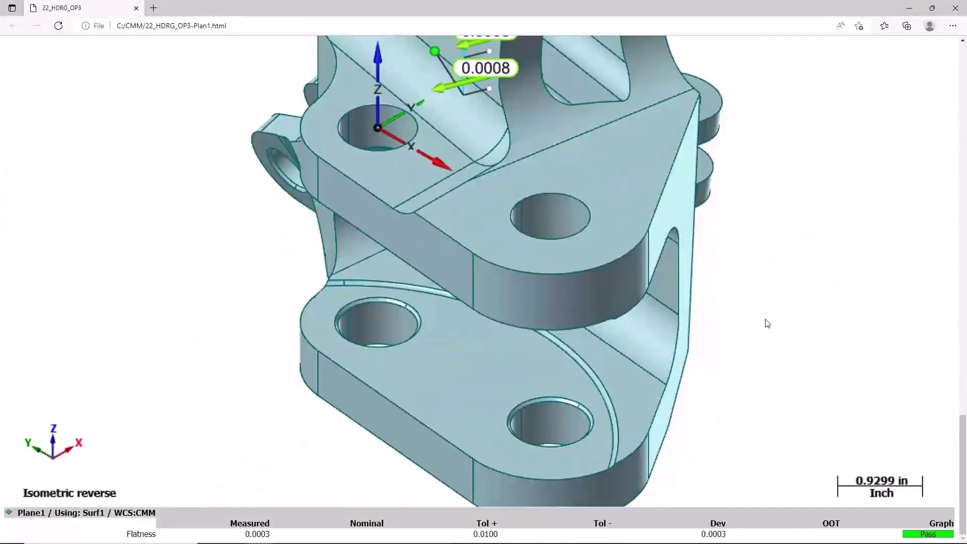
{"action": "scroll", "coordinate": [773, 321], "scroll_direction": "up", "scroll_amount": 20}
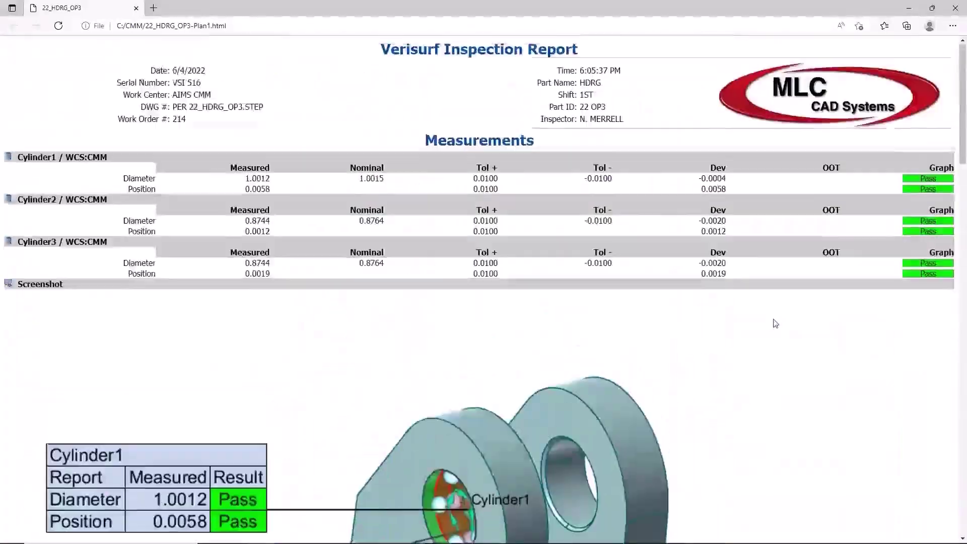